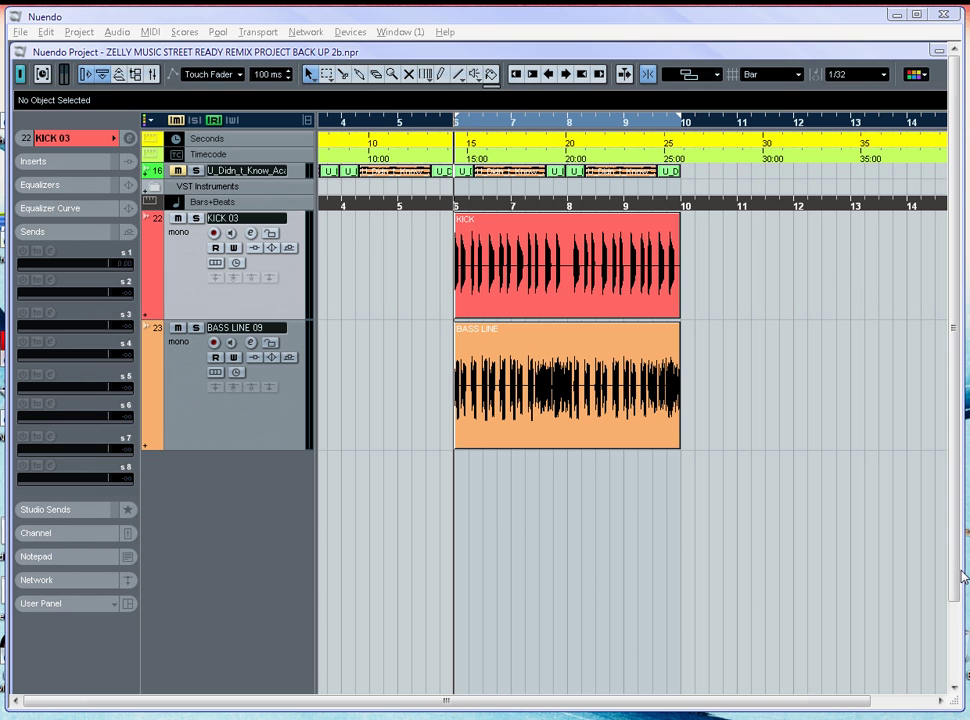
Show the Transport panel with F2 above the KICK 03 and BASS LINE 09 tracks
{"action": "key", "text": "F2"}
Add a group channel track with Quadro configuration, creating Group 1 in a Group Tracks folder
{"action": "left_click", "coordinate": [79, 32]}
{"action": "mouse_move", "coordinate": [96, 54]}
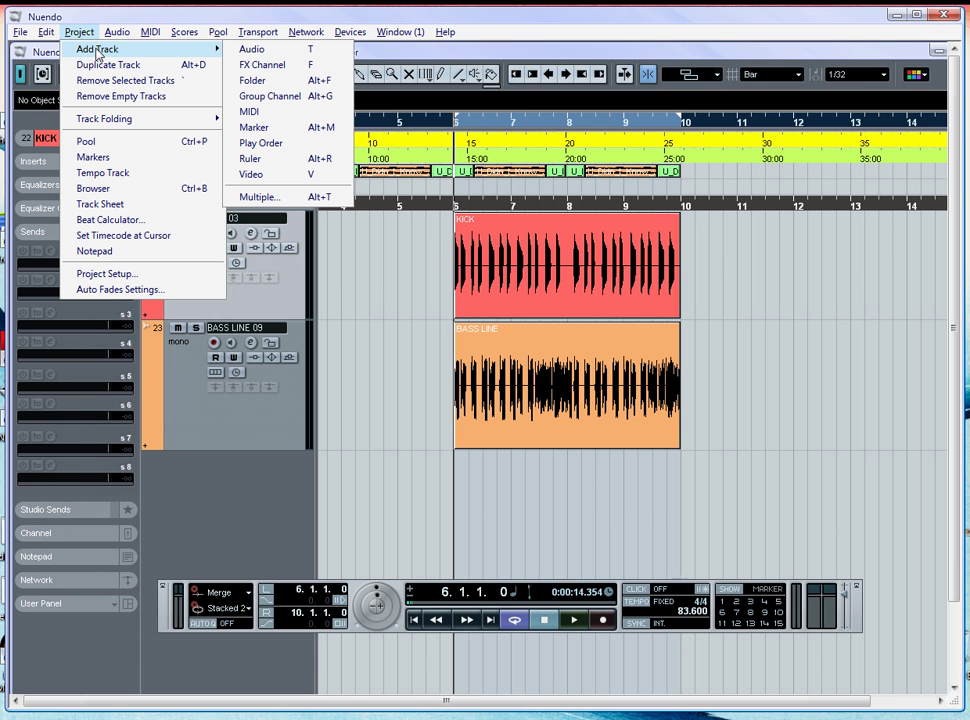
{"action": "left_click", "coordinate": [279, 96]}
{"action": "left_click", "coordinate": [463, 363]}
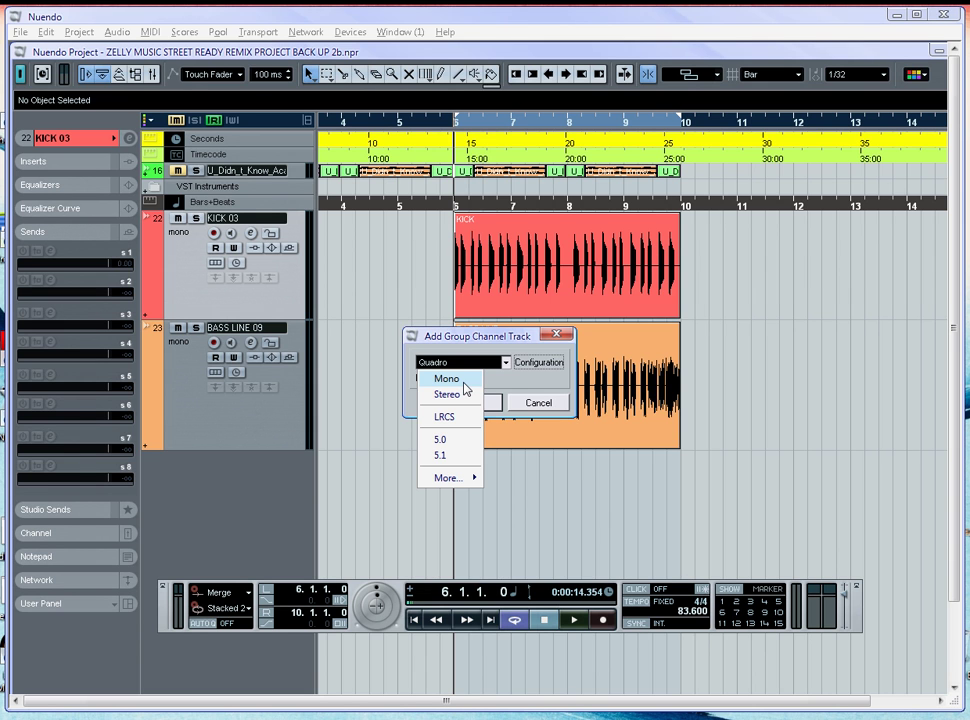
{"action": "mouse_move", "coordinate": [462, 480]}
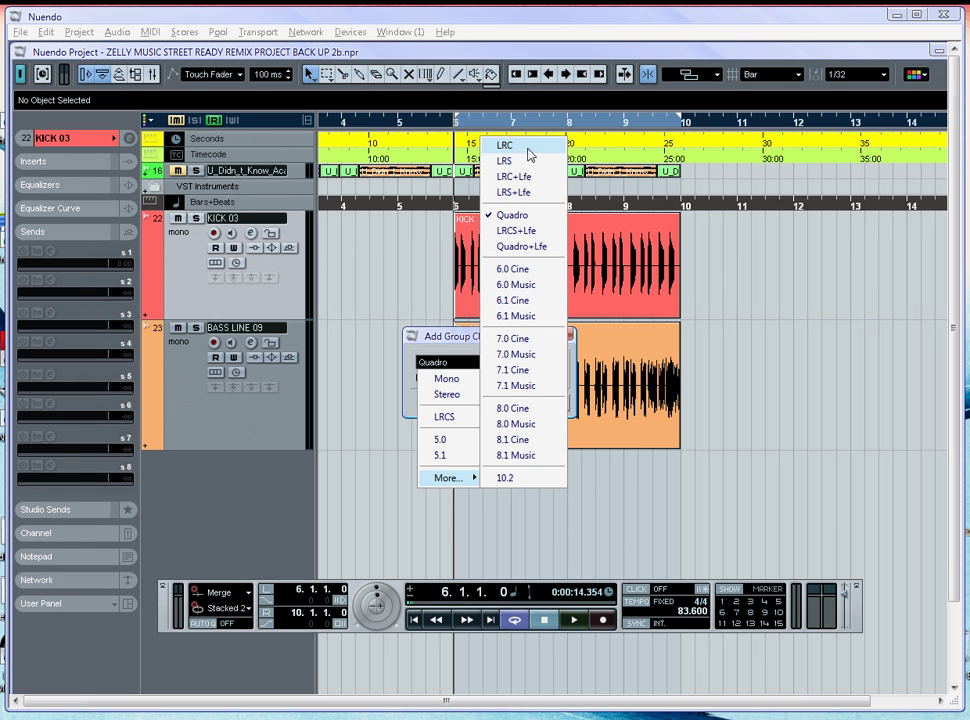
{"action": "left_click", "coordinate": [541, 220]}
{"action": "left_click", "coordinate": [472, 402]}
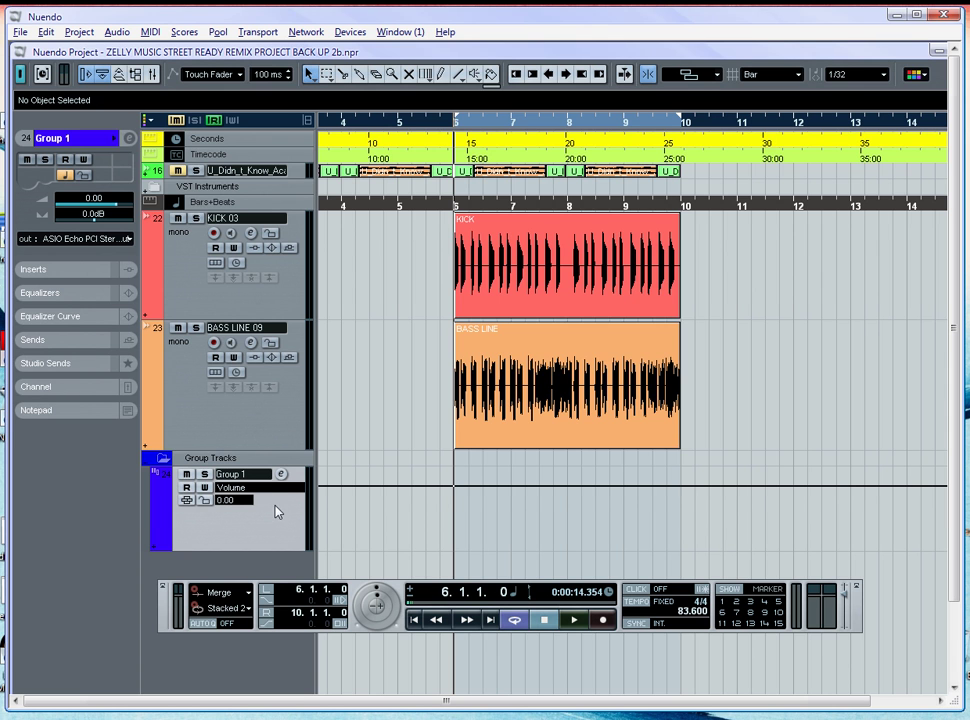
Open Group 1's channel settings and inspect its Quadro-to-Stereo MixConvert panel before closing it
{"action": "left_click", "coordinate": [282, 475]}
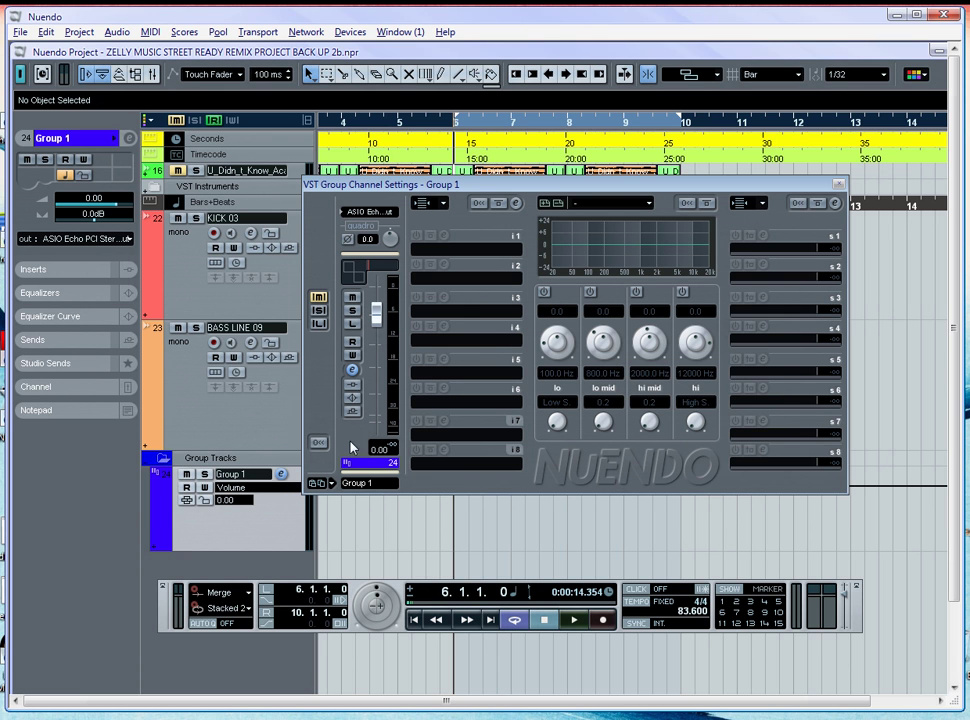
{"action": "left_click_drag", "start_coordinate": [566, 194], "coordinate": [560, 189]}
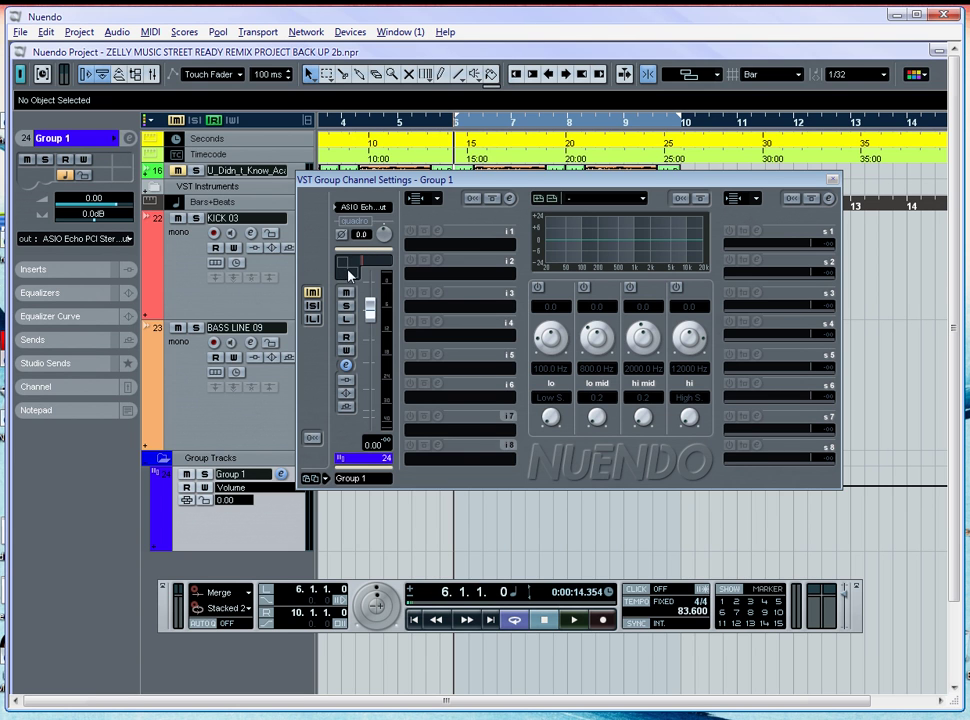
{"action": "double_click", "coordinate": [350, 272]}
{"action": "left_click_drag", "start_coordinate": [410, 220], "coordinate": [419, 192]}
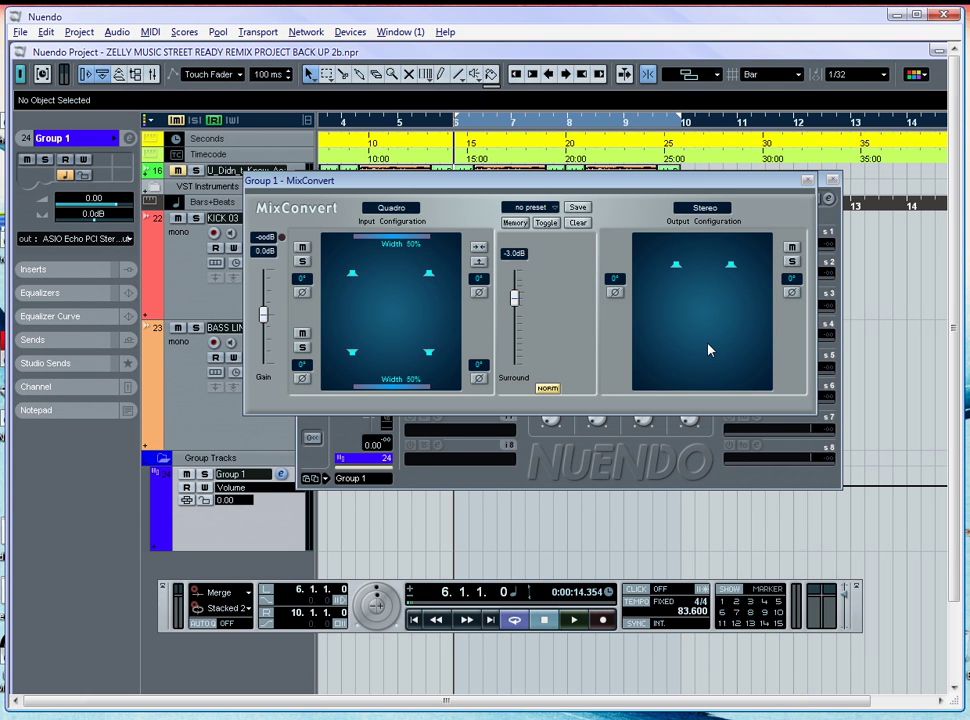
{"action": "left_click", "coordinate": [808, 182]}
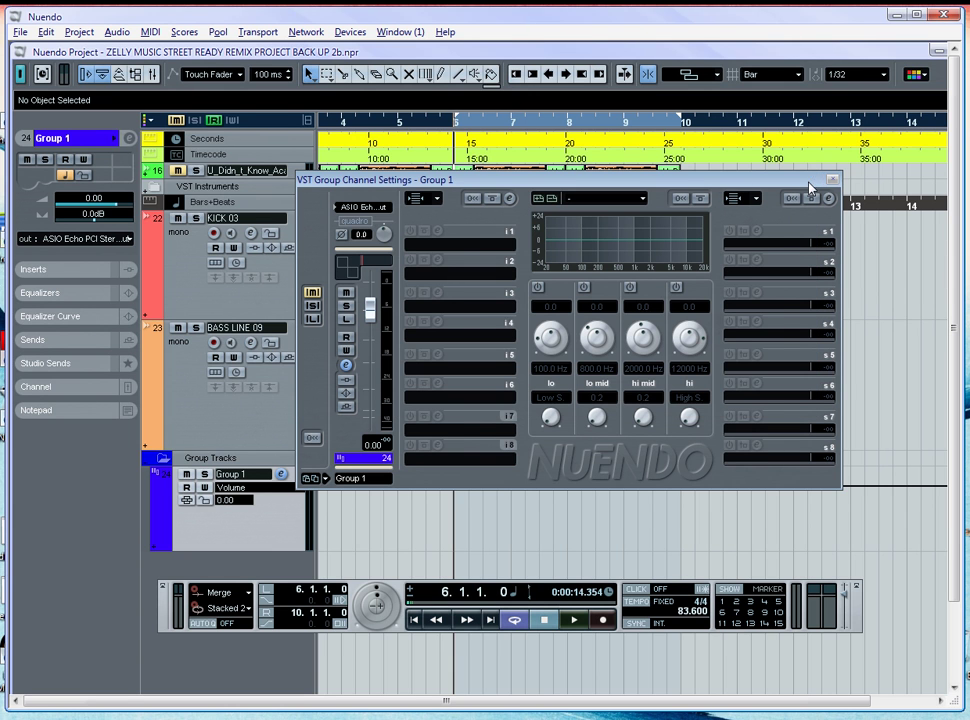
Load otiumFX Compadre - Stereo SC into Group 1's first insert with key input enabled
{"action": "left_click", "coordinate": [460, 247]}
{"action": "mouse_move", "coordinate": [489, 531]}
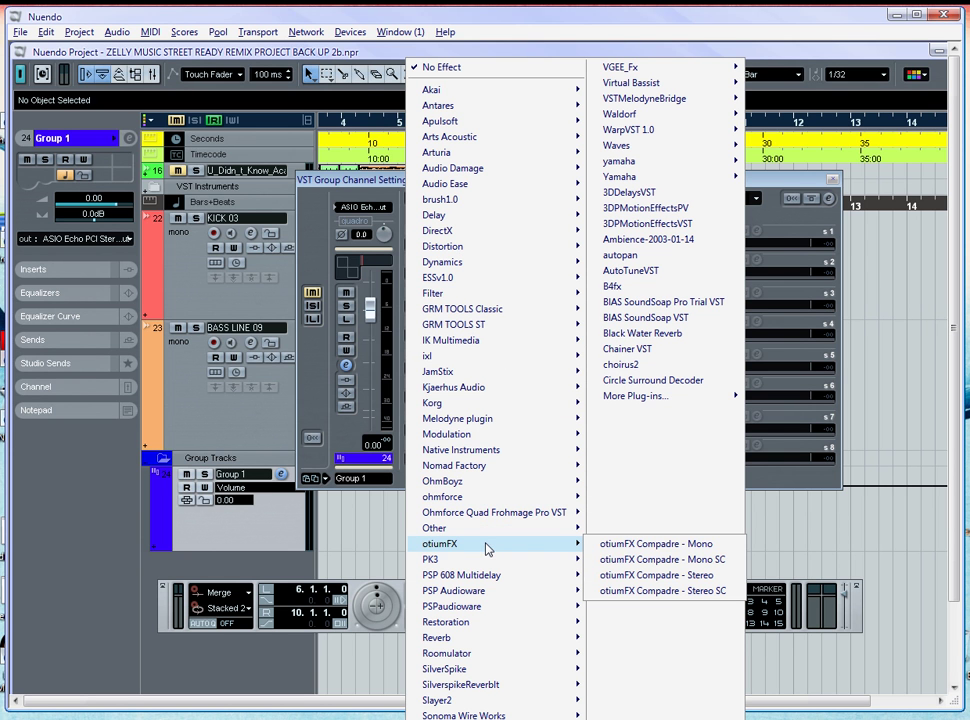
{"action": "left_click", "coordinate": [614, 594]}
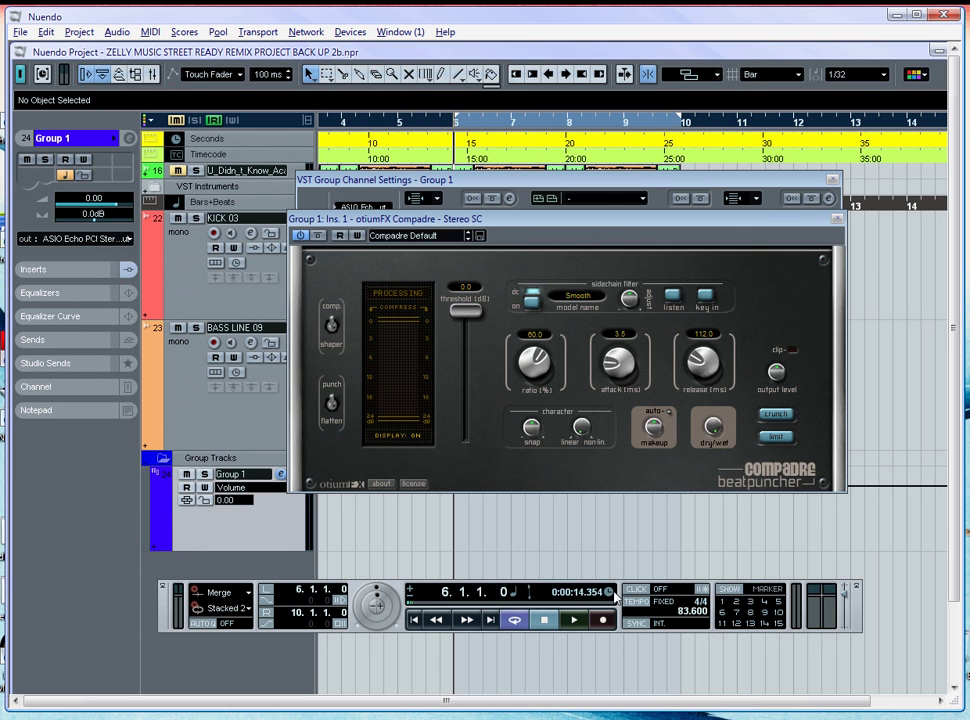
{"action": "left_click_drag", "start_coordinate": [640, 222], "coordinate": [637, 214]}
{"action": "left_click", "coordinate": [703, 290]}
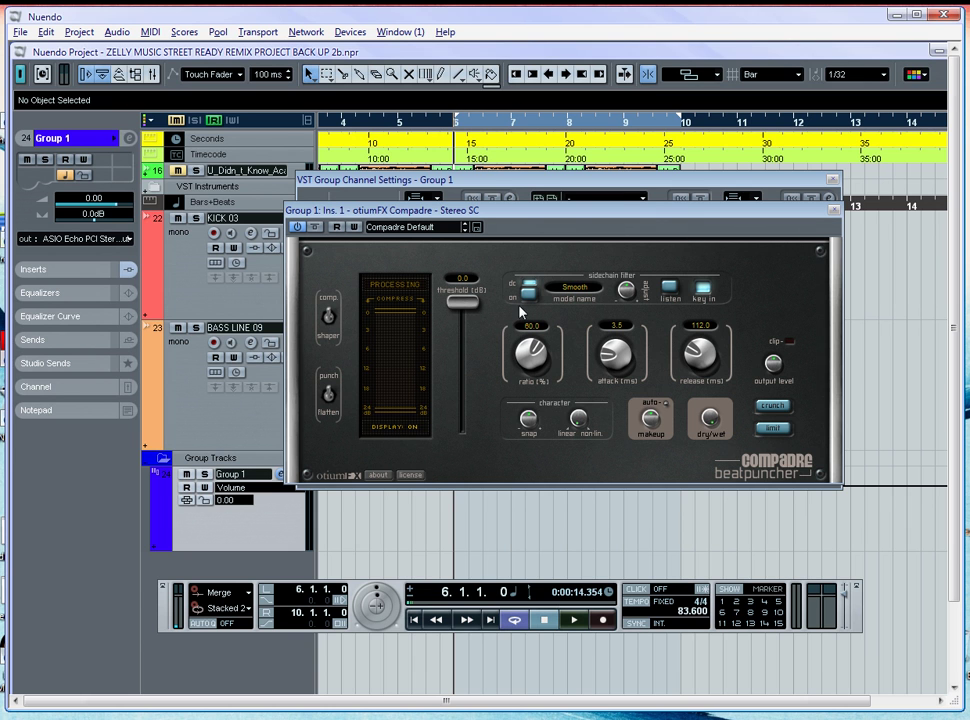
{"action": "mouse_move", "coordinate": [550, 210]}
{"action": "left_mouse_down"}
{"action": "mouse_move", "coordinate": [605, 220]}
{"action": "mouse_move", "coordinate": [635, 193]}
{"action": "mouse_move", "coordinate": [600, 229]}
{"action": "mouse_move", "coordinate": [584, 216]}
{"action": "mouse_move", "coordinate": [567, 221]}
{"action": "left_mouse_up"}
{"action": "left_click", "coordinate": [853, 221]}
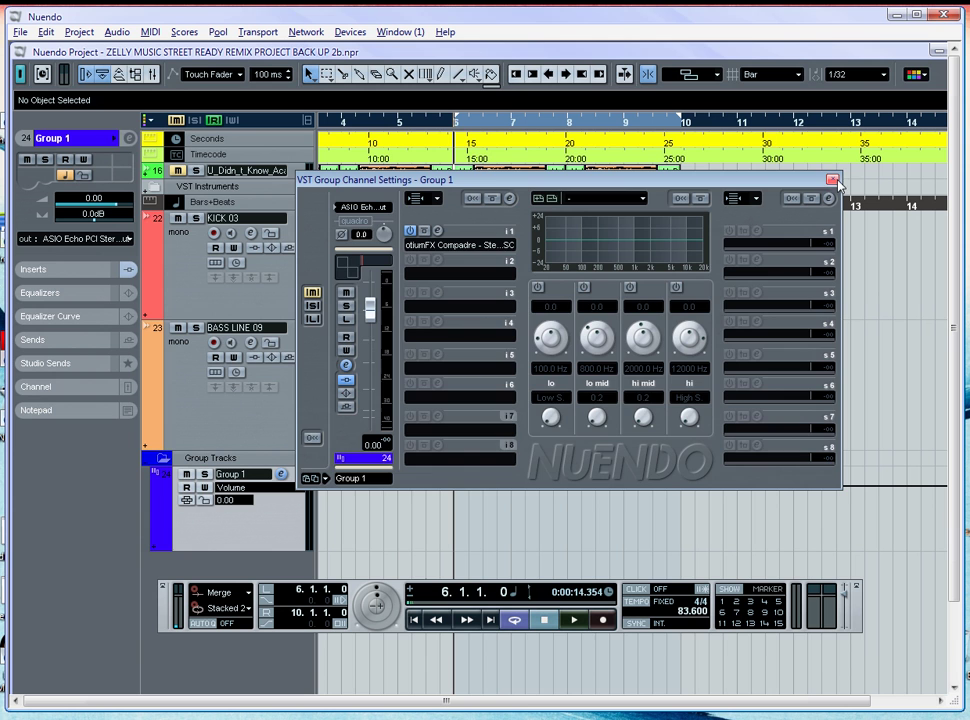
Route the BASS LINE 09 output into Group 1
{"action": "left_click", "coordinate": [833, 181]}
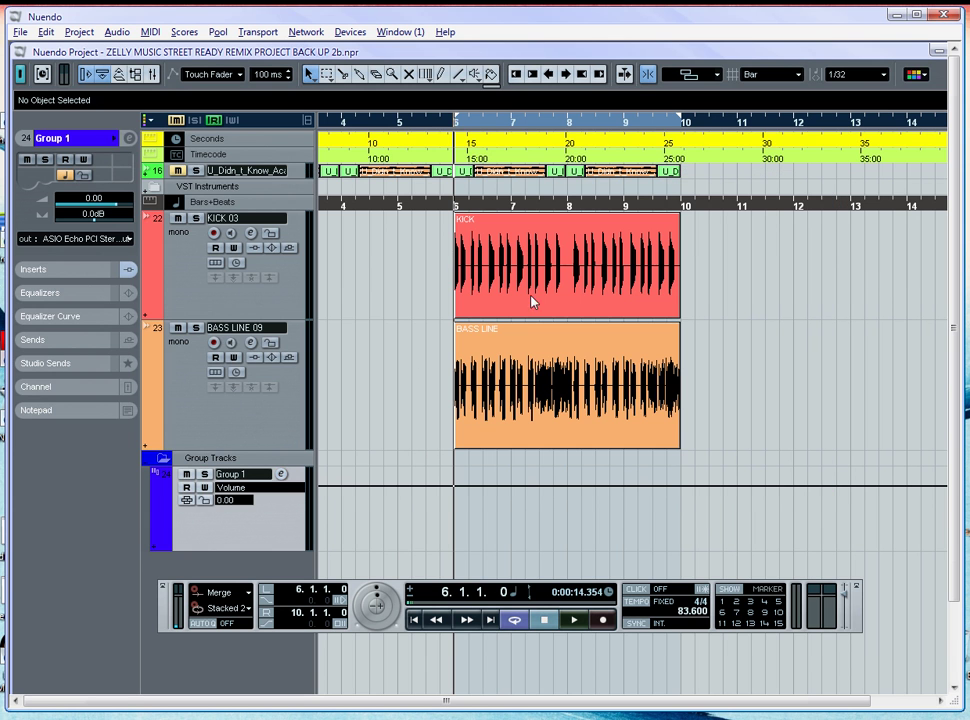
{"action": "left_click", "coordinate": [228, 420]}
{"action": "key", "text": "e"}
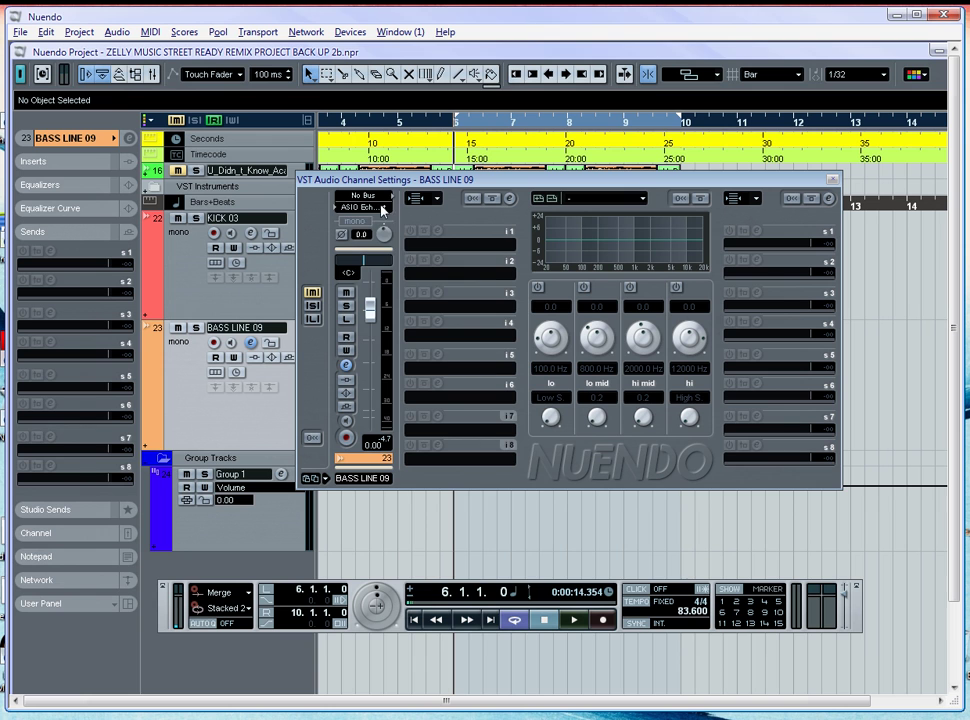
{"action": "left_click", "coordinate": [386, 207]}
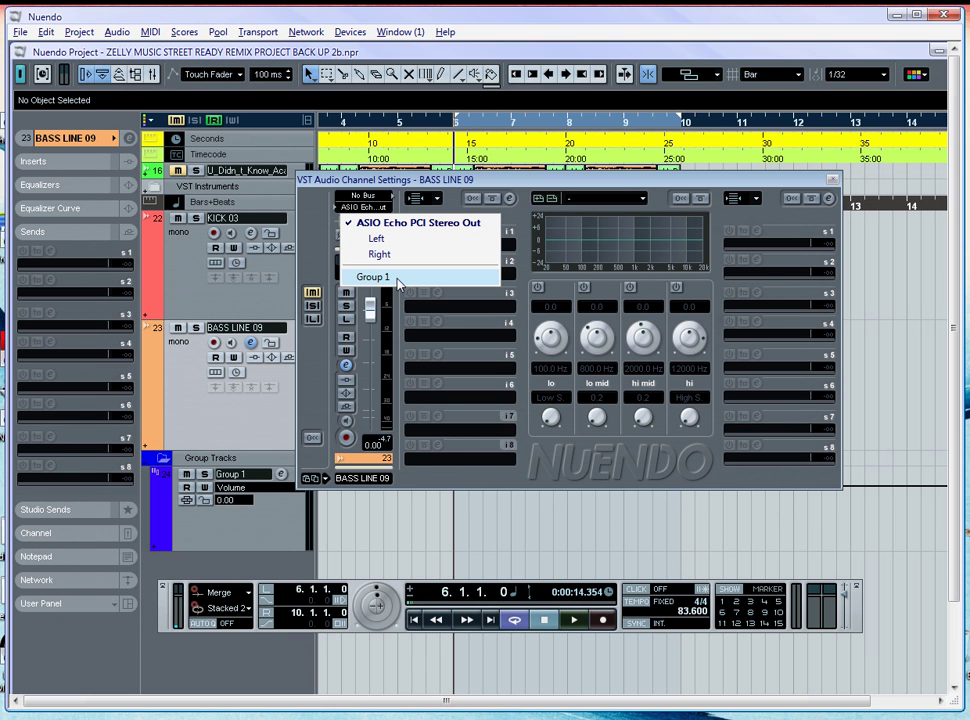
{"action": "left_click", "coordinate": [397, 279]}
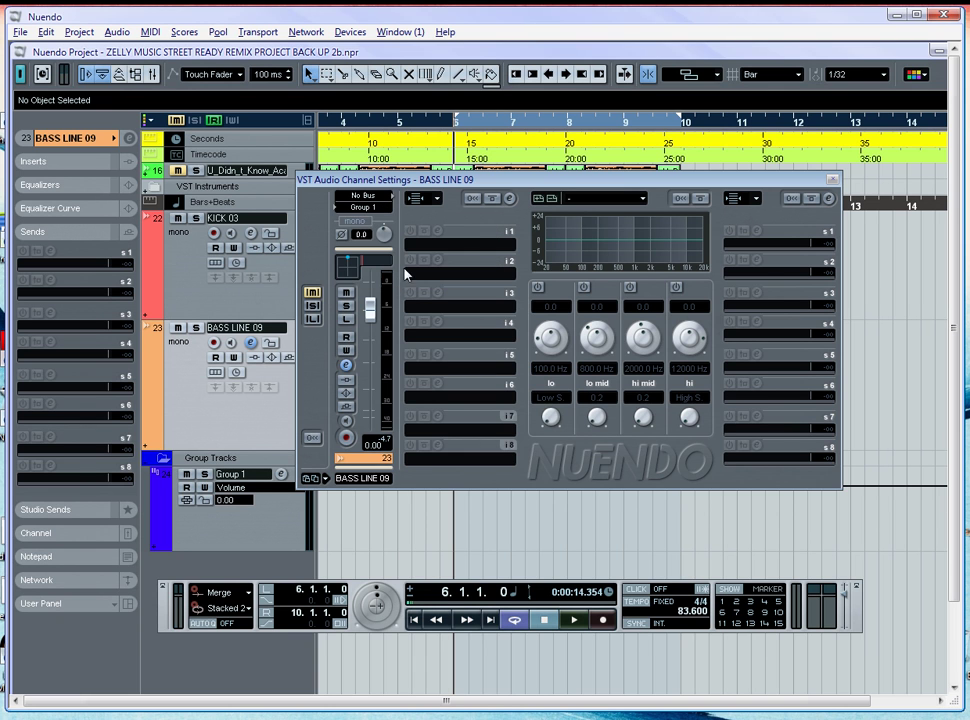
Set the bass line's surround panner to Y-Mirror mode and adjust its position
{"action": "double_click", "coordinate": [351, 270]}
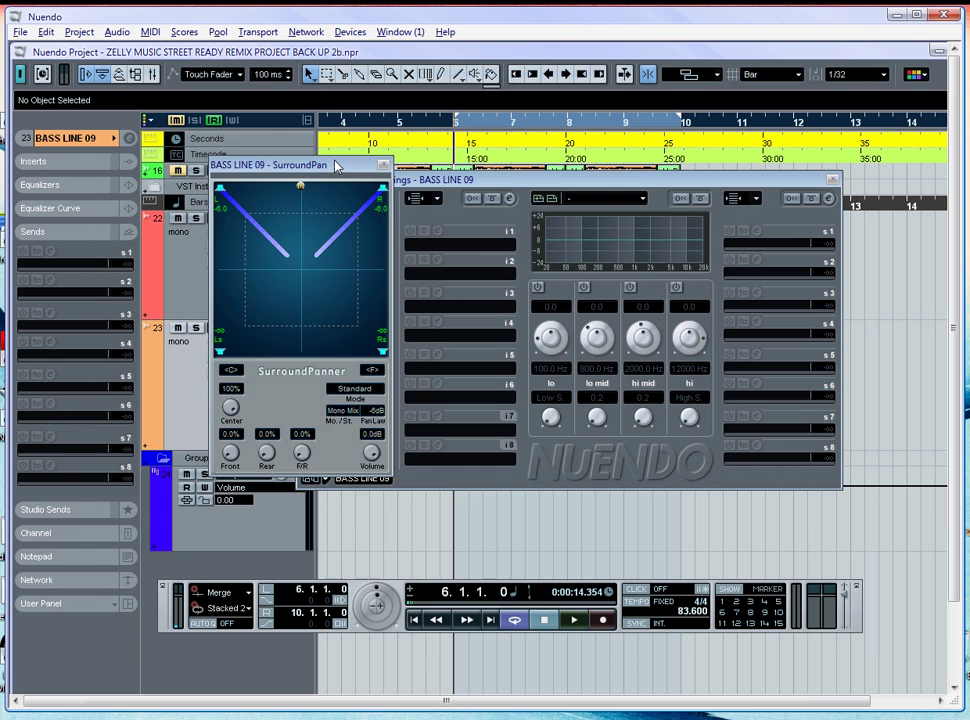
{"action": "left_click_drag", "start_coordinate": [339, 160], "coordinate": [506, 199]}
{"action": "left_click", "coordinate": [566, 413]}
{"action": "left_click", "coordinate": [586, 434]}
{"action": "left_click_drag", "start_coordinate": [503, 201], "coordinate": [612, 197]}
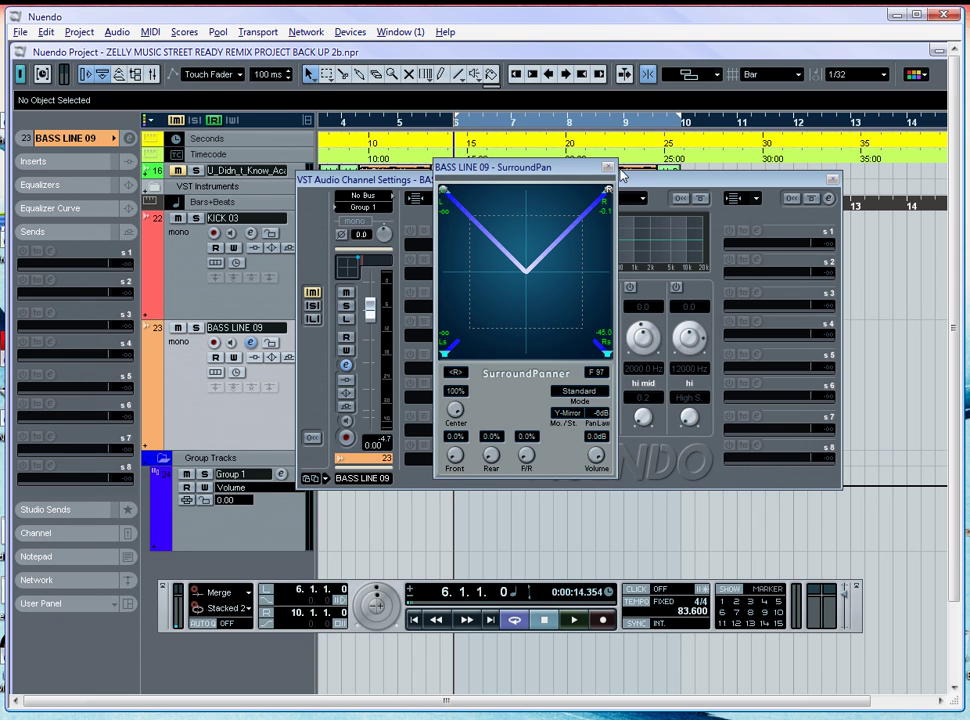
{"action": "left_click", "coordinate": [608, 167]}
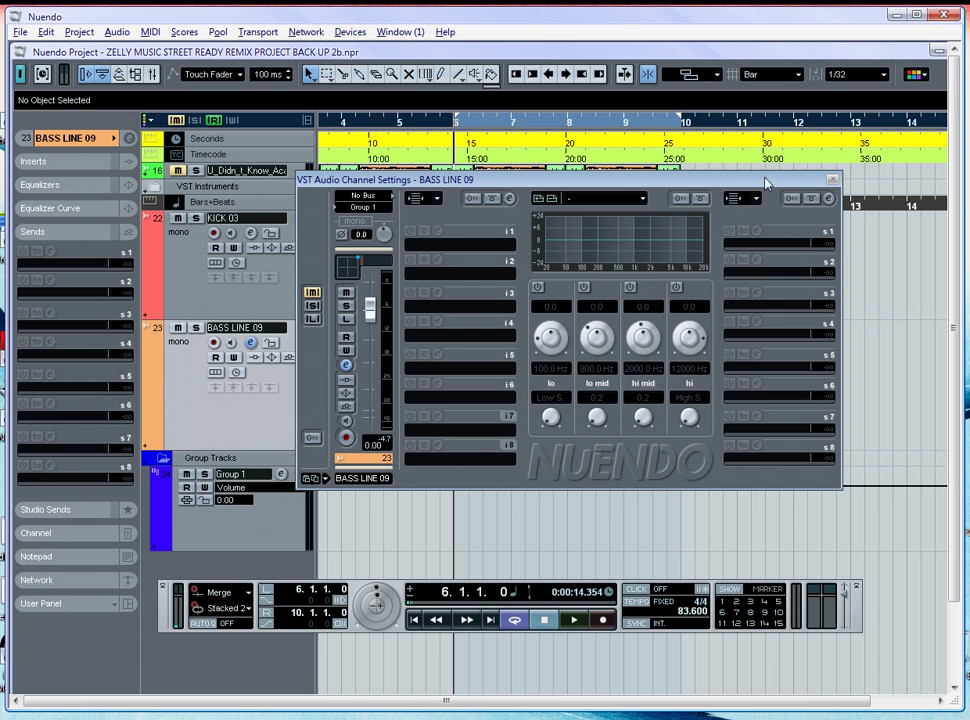
{"action": "left_click", "coordinate": [831, 179]}
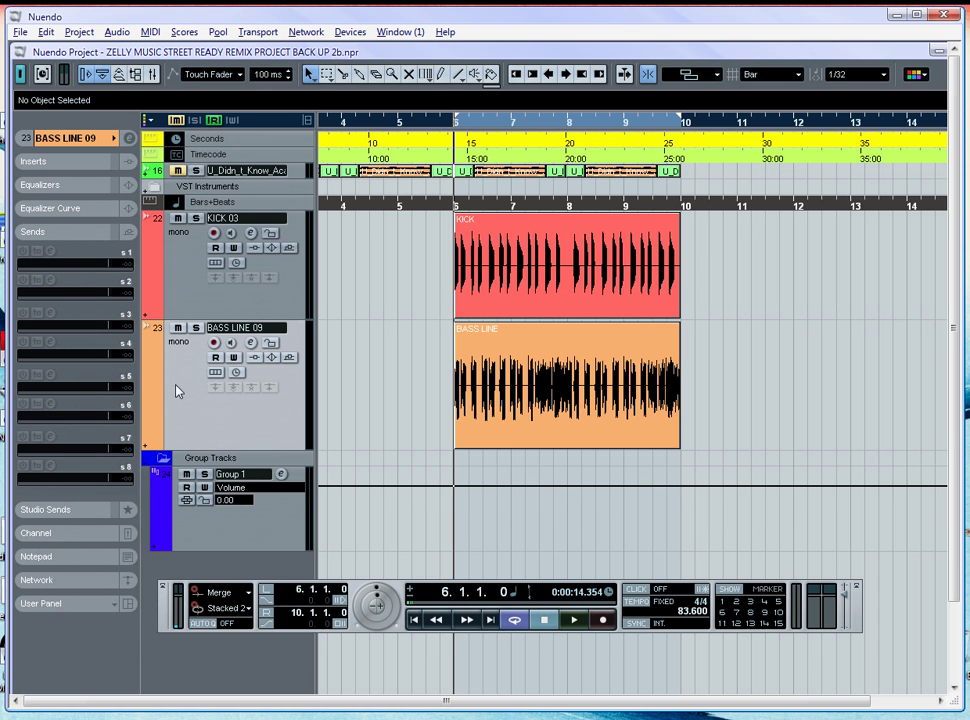
Route KICK 03's send 1 to Group 1
{"action": "left_click", "coordinate": [171, 266]}
{"action": "key", "text": "e"}
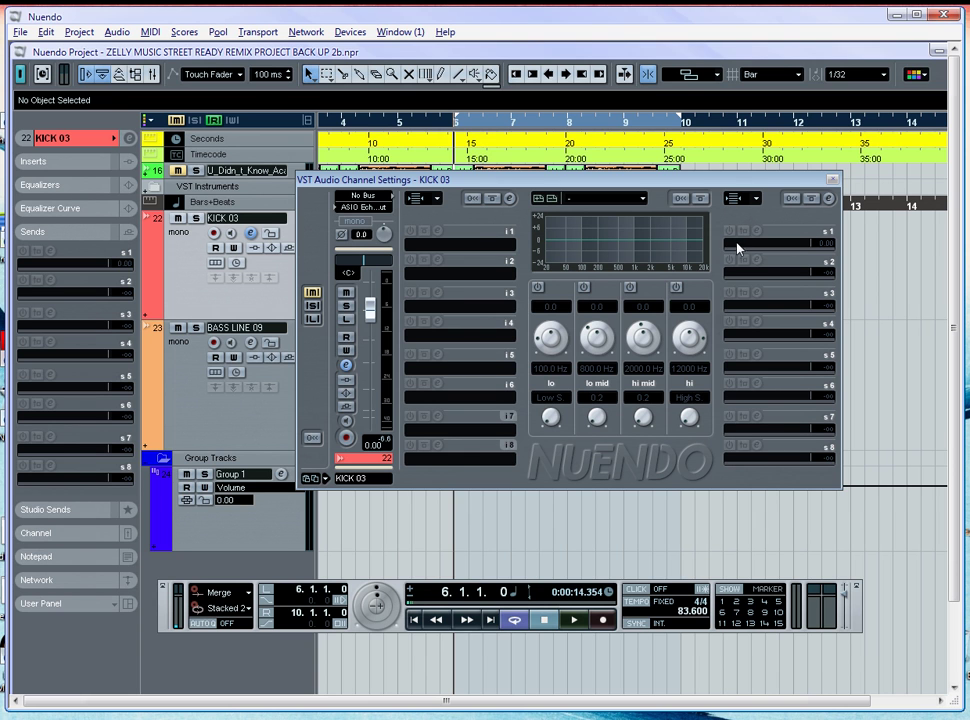
{"action": "left_click", "coordinate": [736, 244]}
{"action": "left_click", "coordinate": [759, 283]}
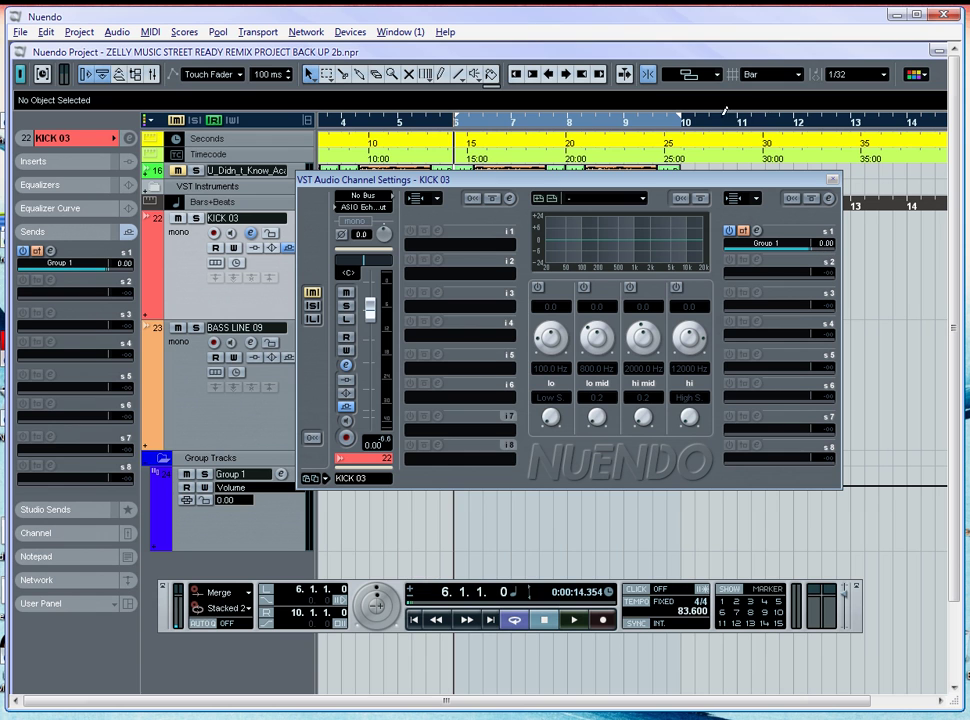
Pan the kick's send 1 in Y-Mirror surround mode across the surround field
{"action": "left_click", "coordinate": [749, 199]}
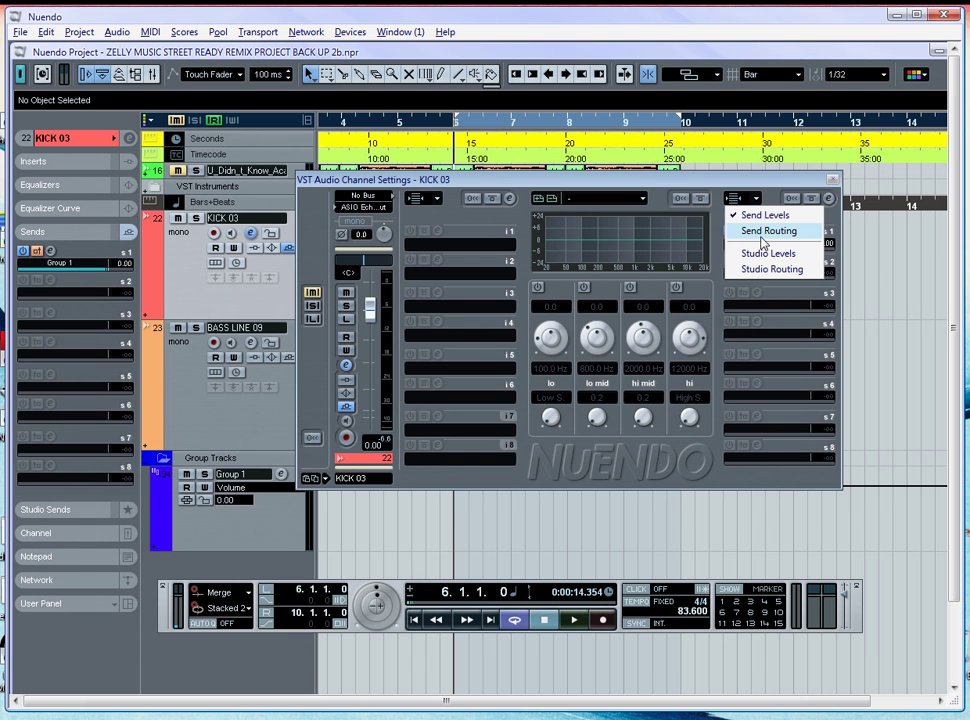
{"action": "left_click", "coordinate": [769, 233]}
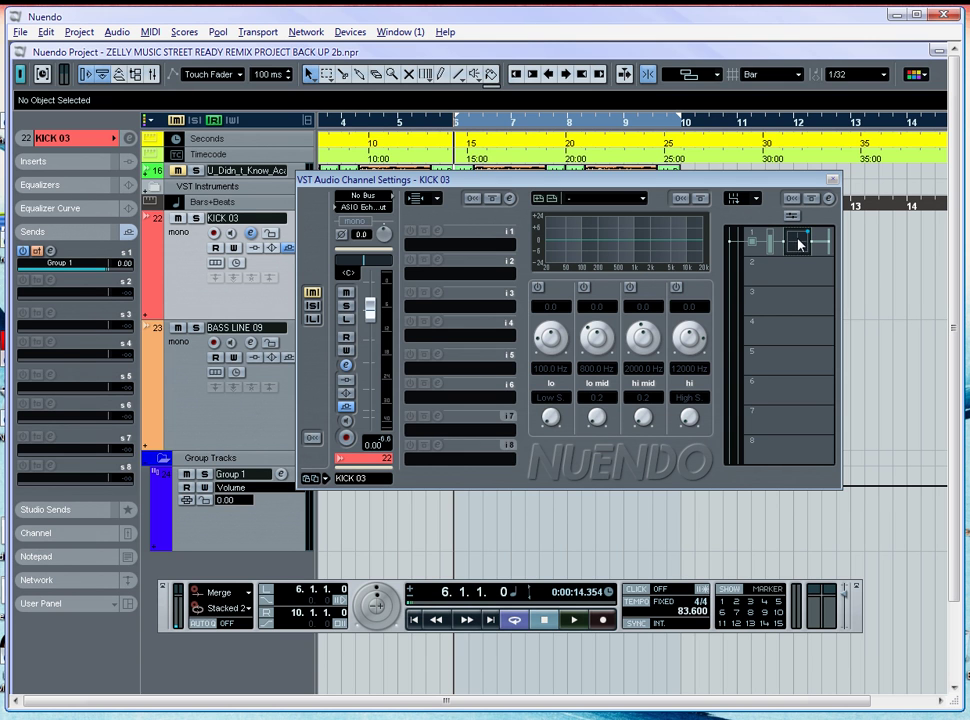
{"action": "left_click", "coordinate": [803, 247]}
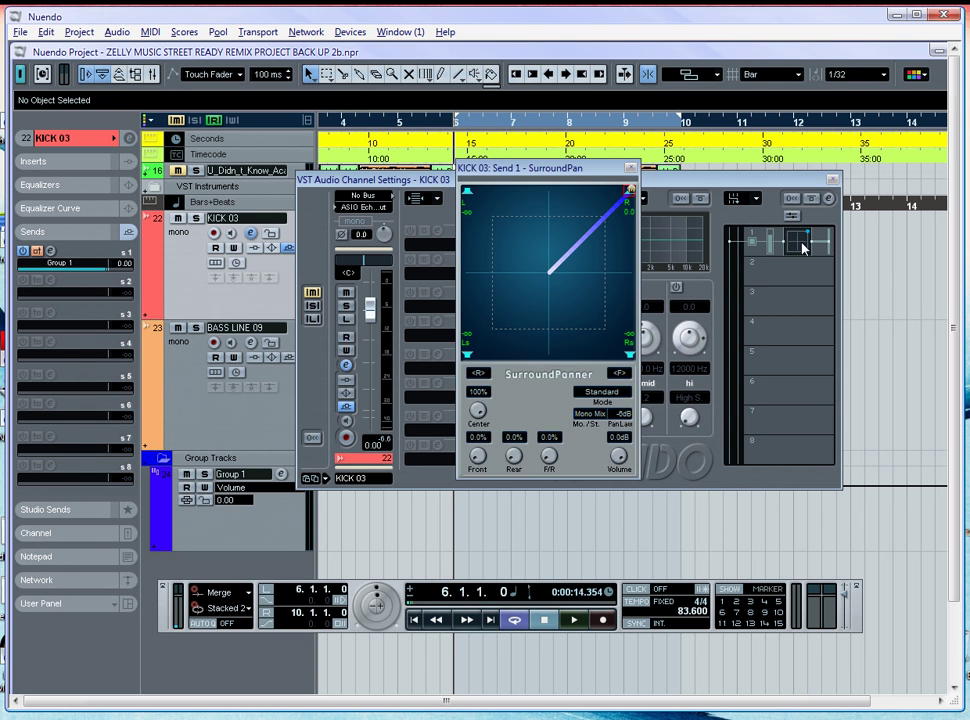
{"action": "left_click", "coordinate": [588, 414]}
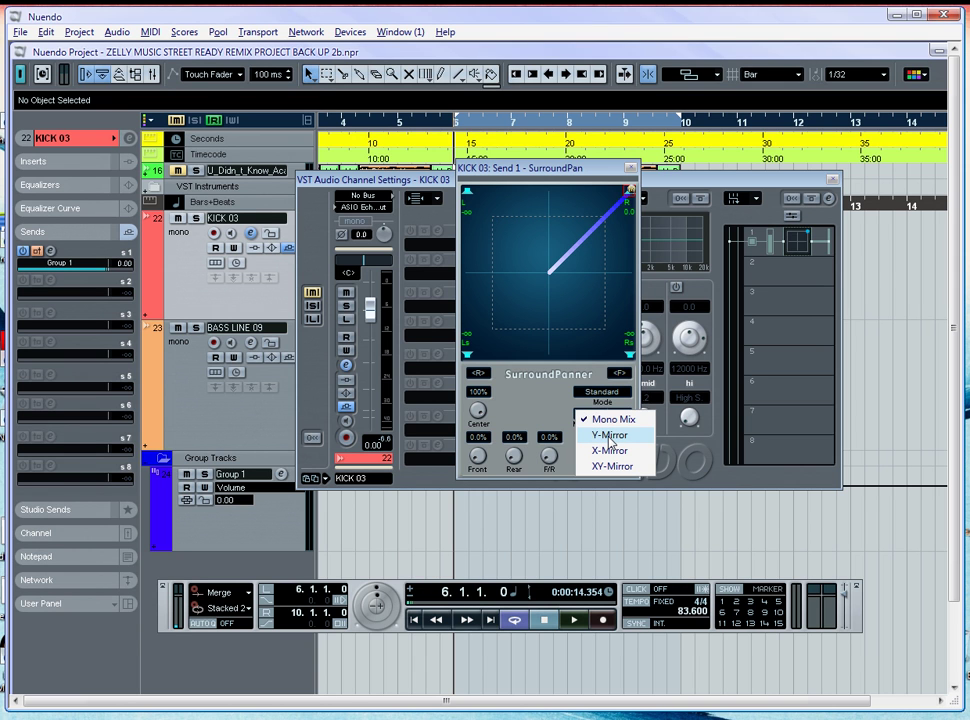
{"action": "left_click", "coordinate": [612, 437]}
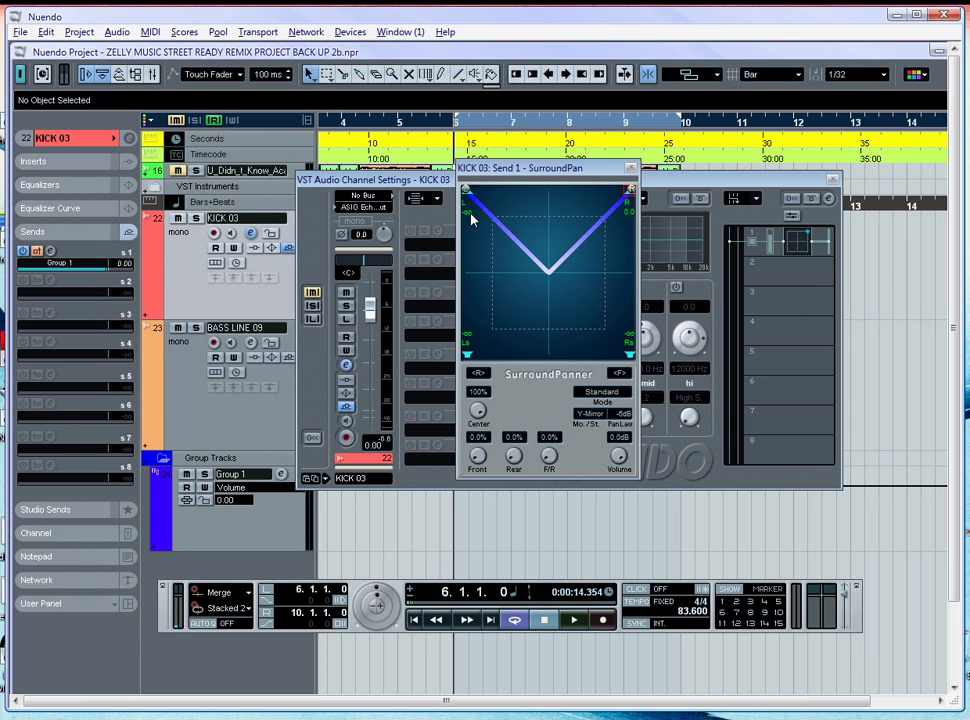
{"action": "left_click_drag", "start_coordinate": [465, 195], "coordinate": [633, 362]}
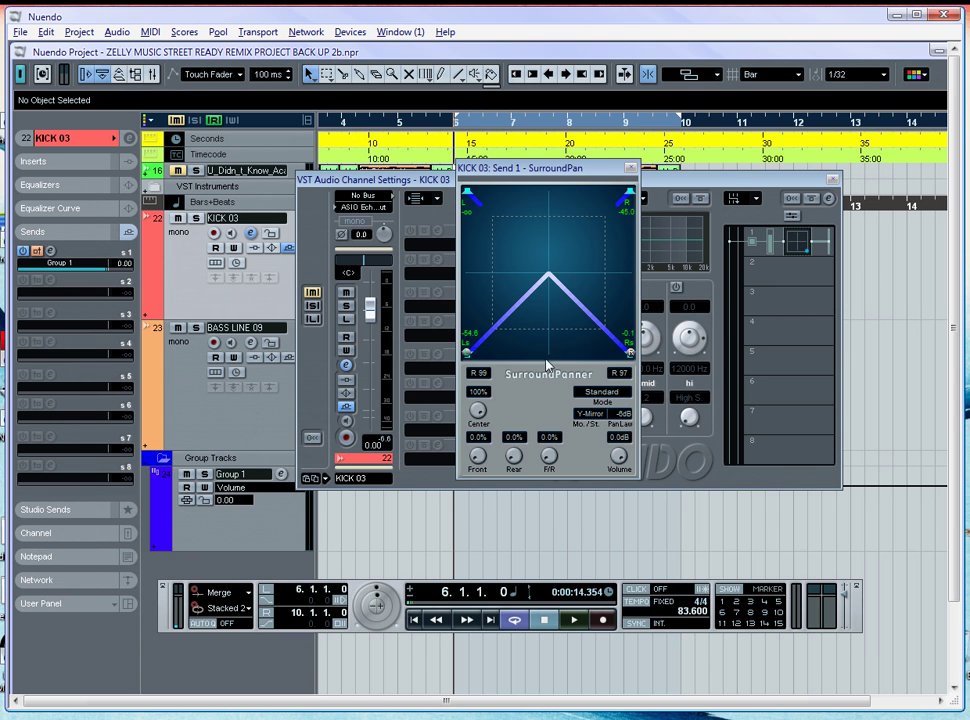
{"action": "left_click", "coordinate": [629, 168]}
{"action": "left_click", "coordinate": [832, 181]}
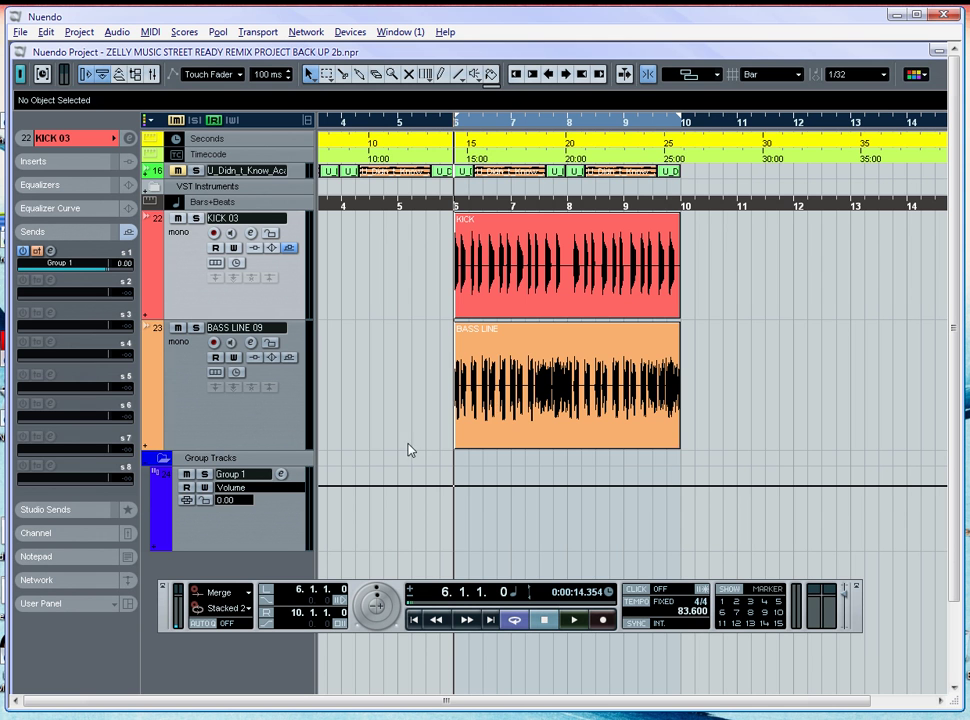
Open Group 1's Compadre compressor editor and start playback
{"action": "left_click", "coordinate": [281, 473]}
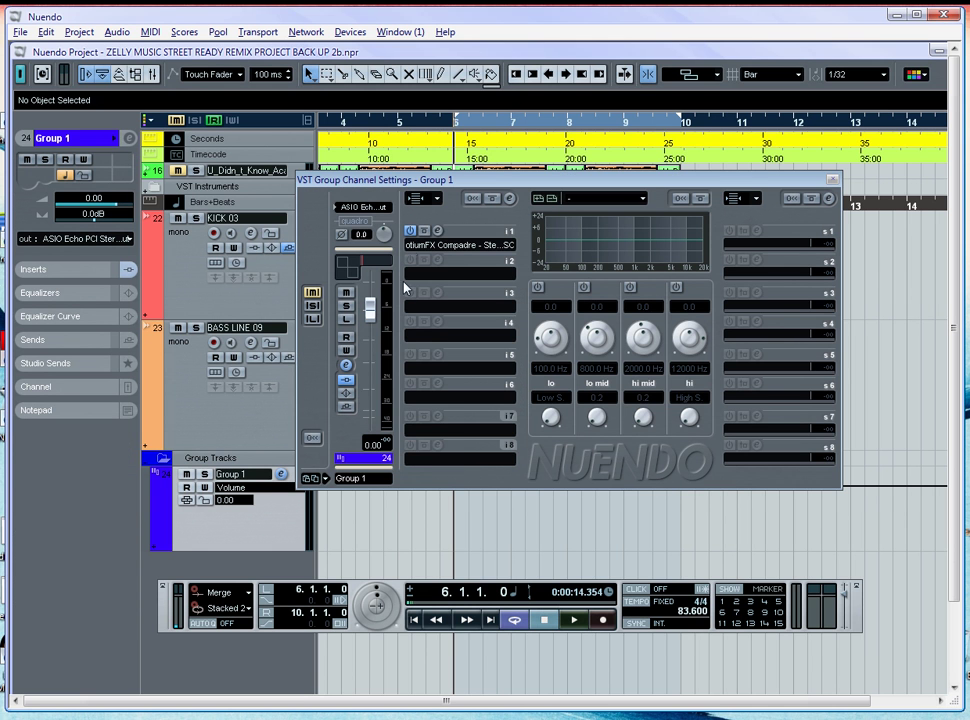
{"action": "left_click", "coordinate": [437, 231]}
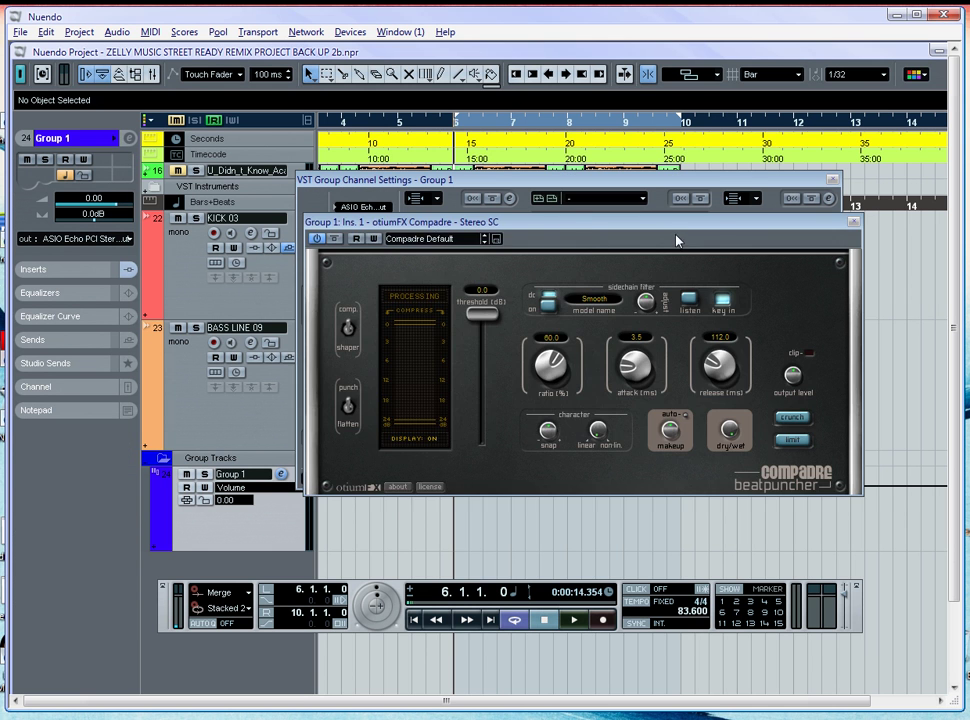
{"action": "left_click", "coordinate": [832, 180]}
{"action": "key", "text": "space"}
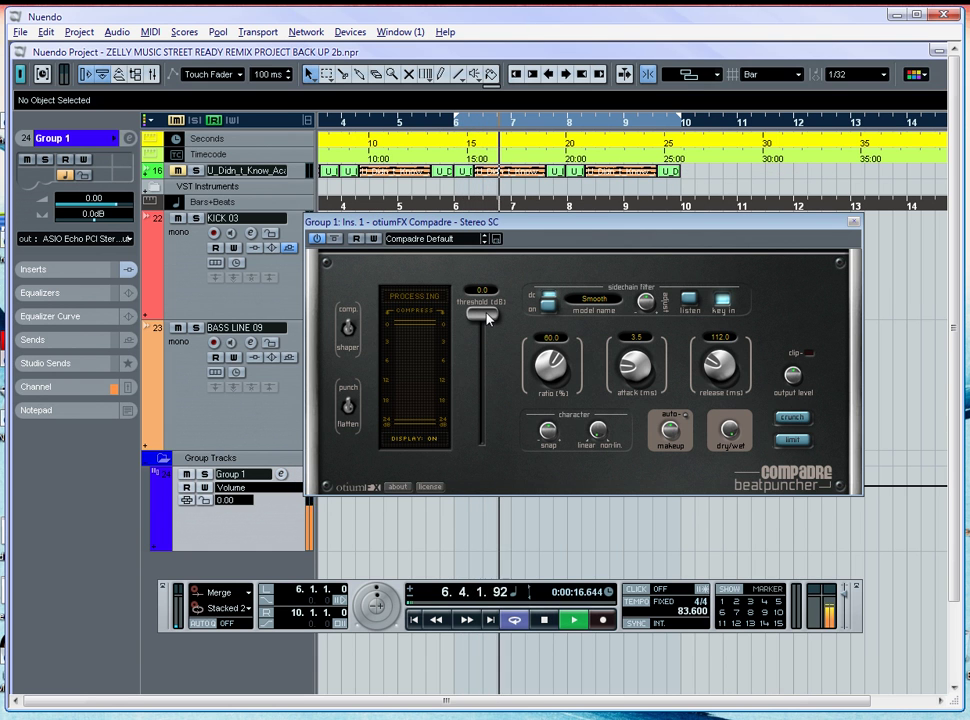
Lower the Compadre threshold to about -21 dB, then raise it to -9.1 dB
{"action": "left_click_drag", "start_coordinate": [488, 325], "coordinate": [479, 400]}
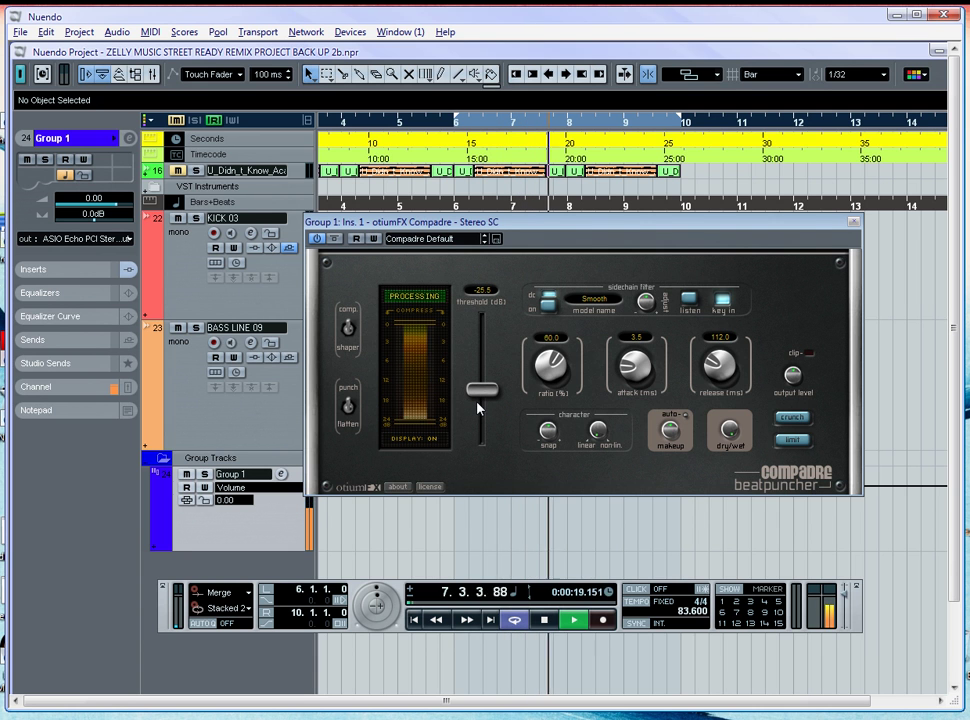
{"action": "left_click_drag", "start_coordinate": [478, 407], "coordinate": [485, 357]}
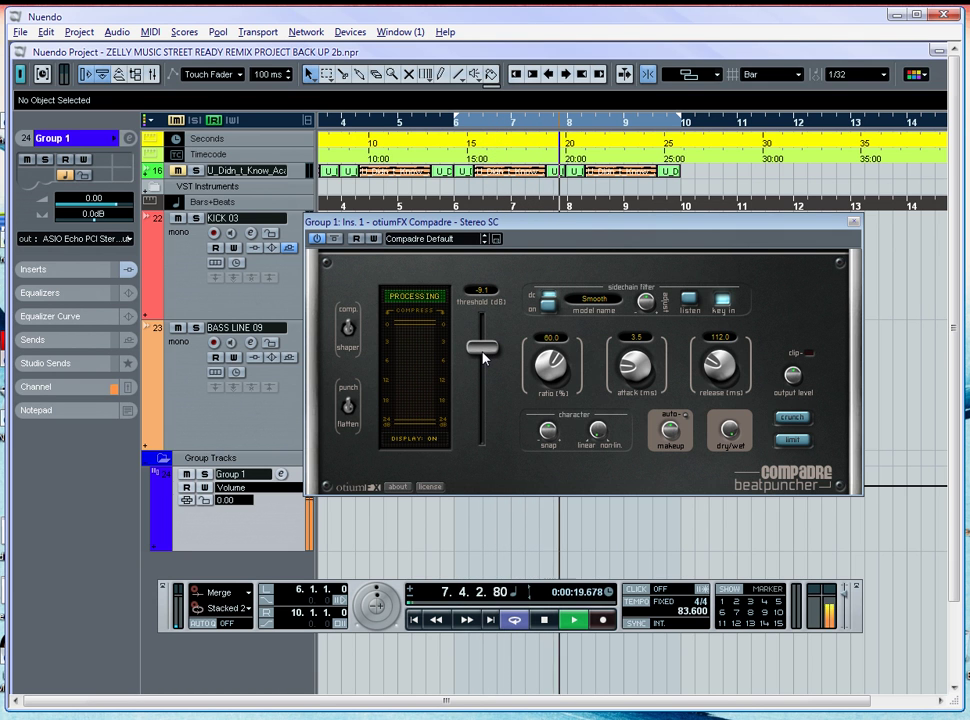
{"action": "key", "text": "space"}
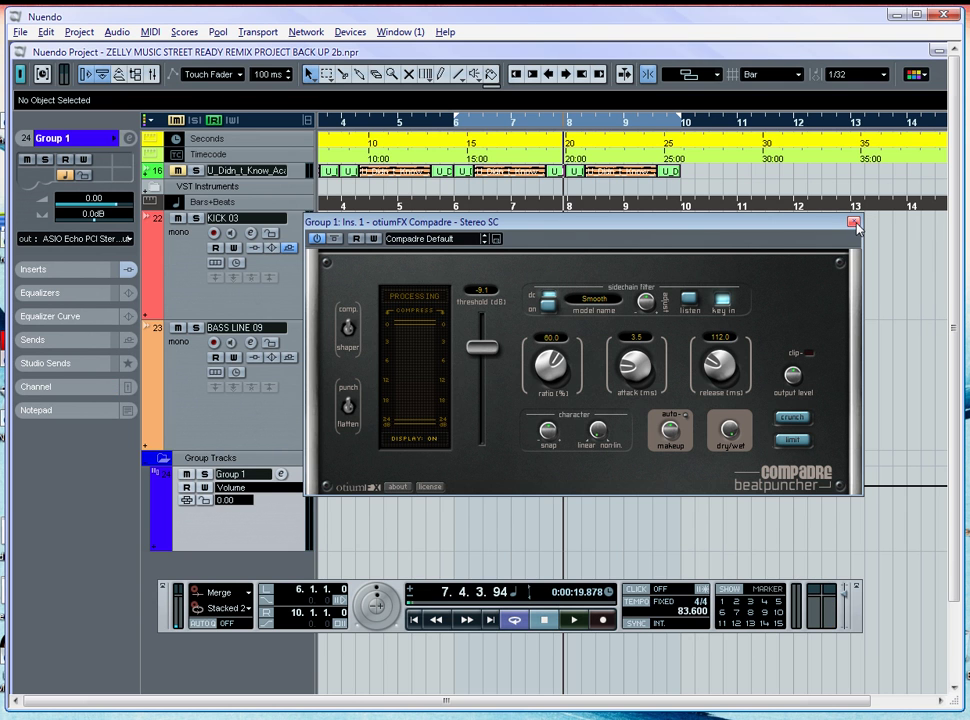
{"action": "left_click", "coordinate": [853, 222]}
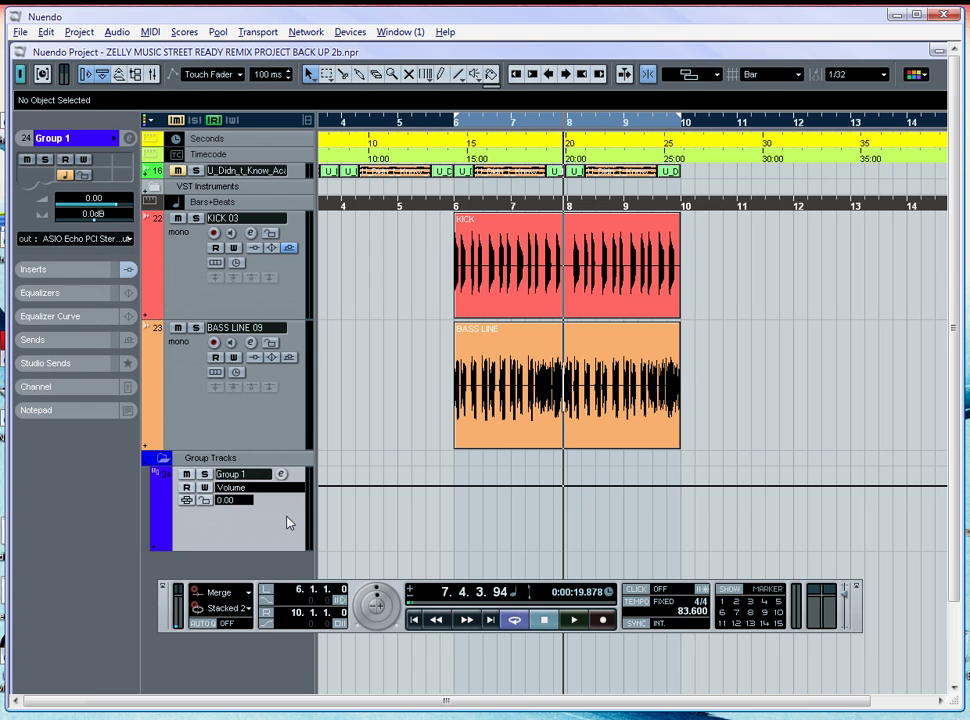